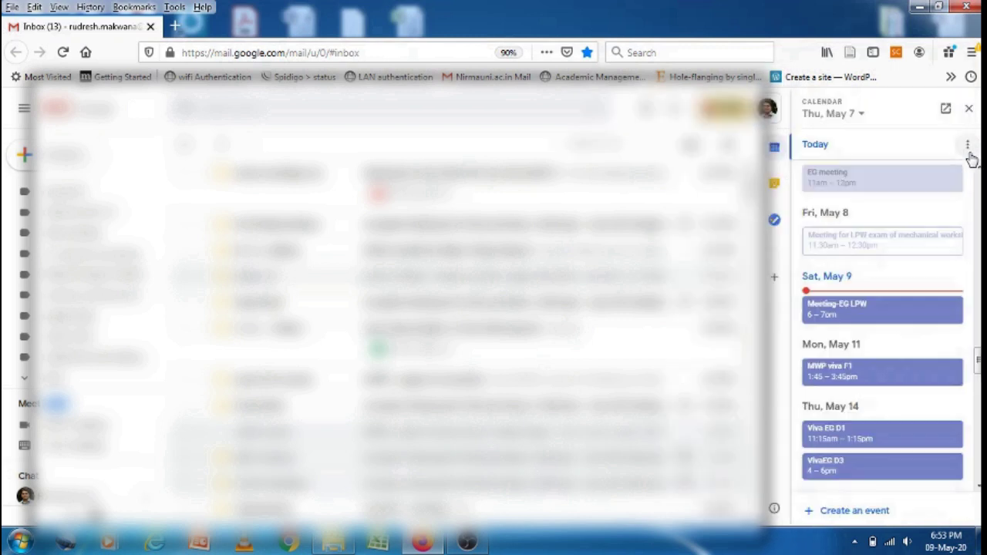
Launch Google Calendar from Gmail's side-panel calendar in a new browser tab
left_click(946, 110)
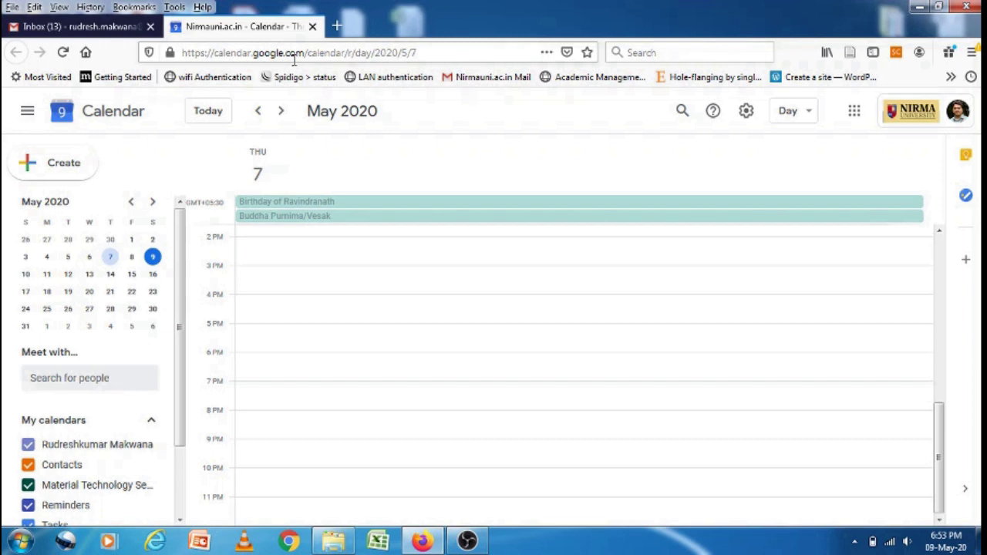
Draft an event 'viva group 1' on Monday, May 11, 2020, from 7:00pm to 7:30pm
left_click(47, 274)
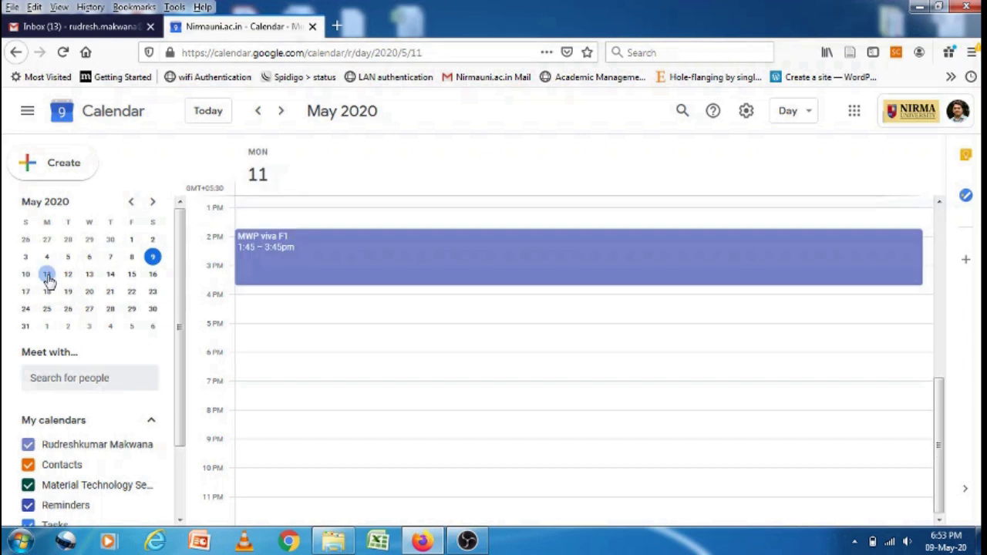
left_click(52, 173)
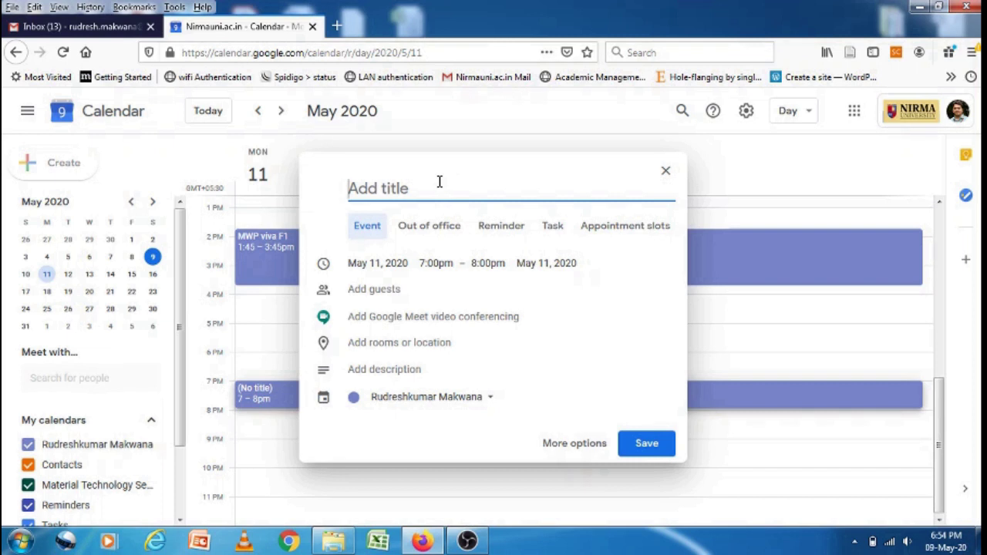
type("viva g")
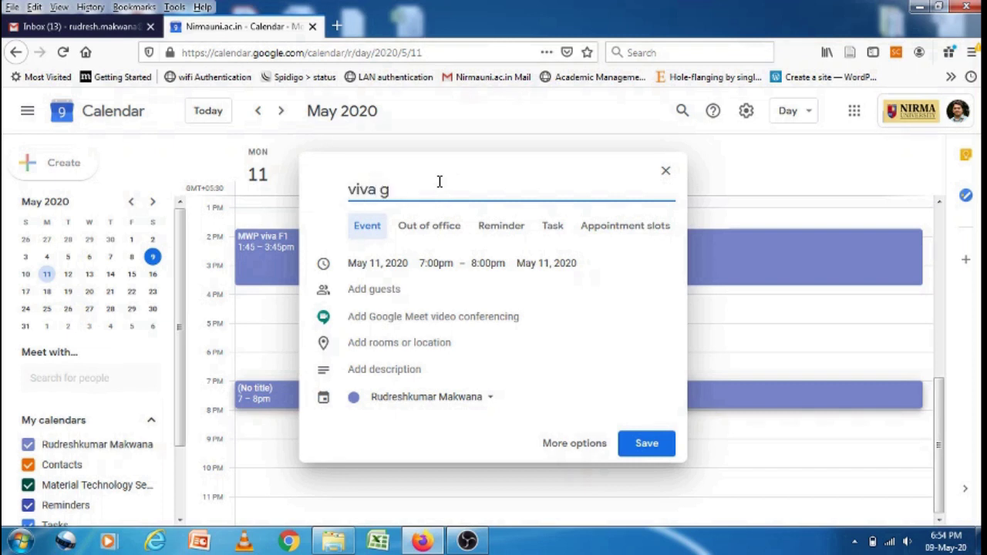
type("roup 1")
left_click(435, 263)
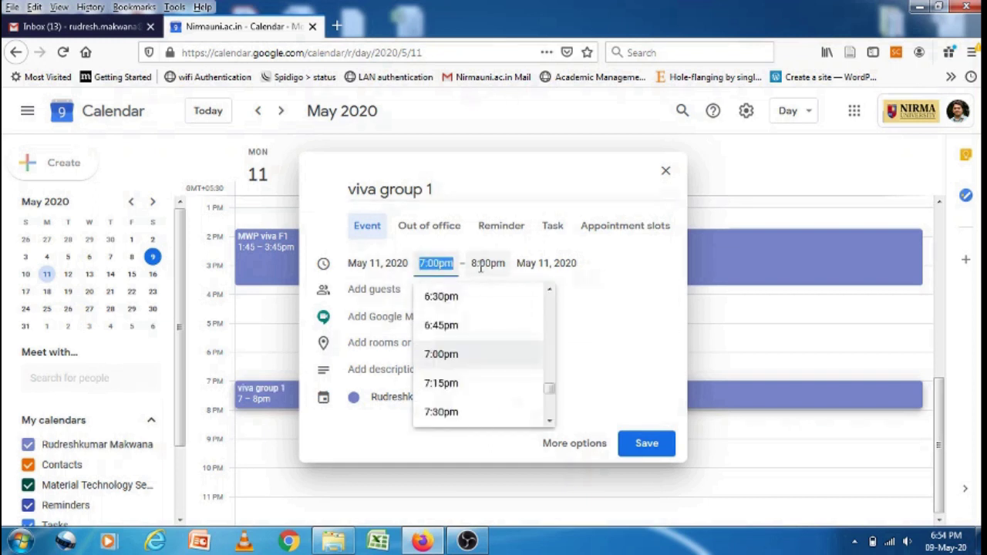
left_click(483, 264)
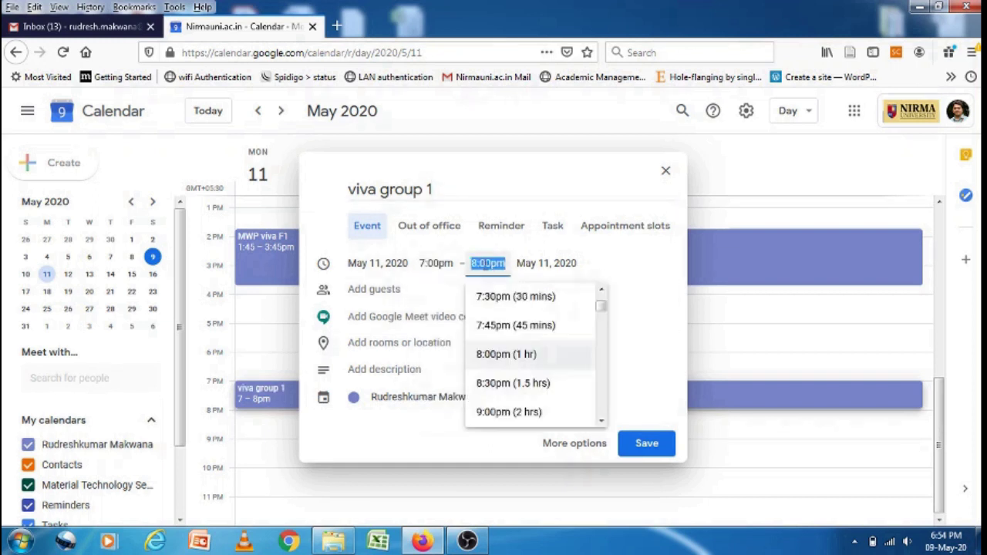
left_click(502, 297)
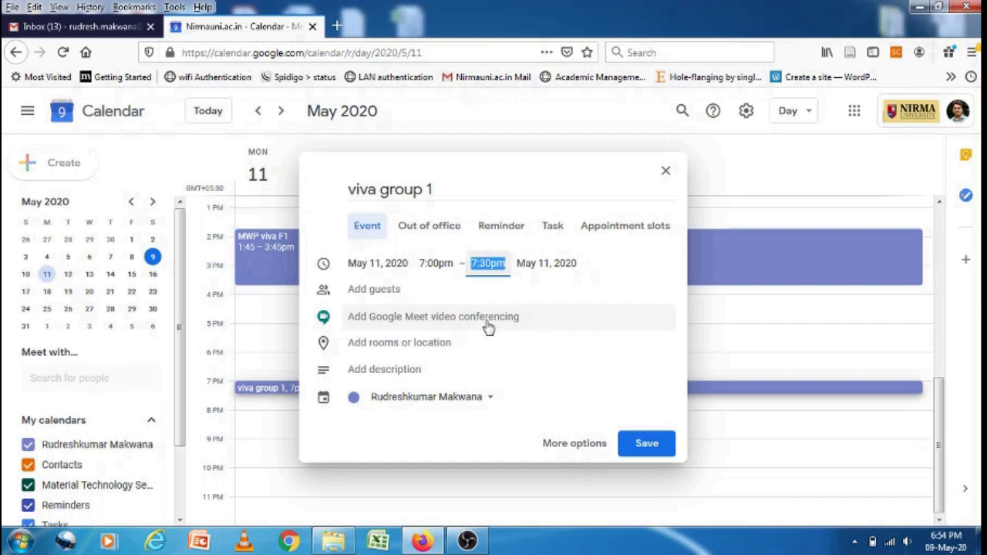
Add a suggested guest to viva group 1, which attaches a Google Meet link
left_click(408, 289)
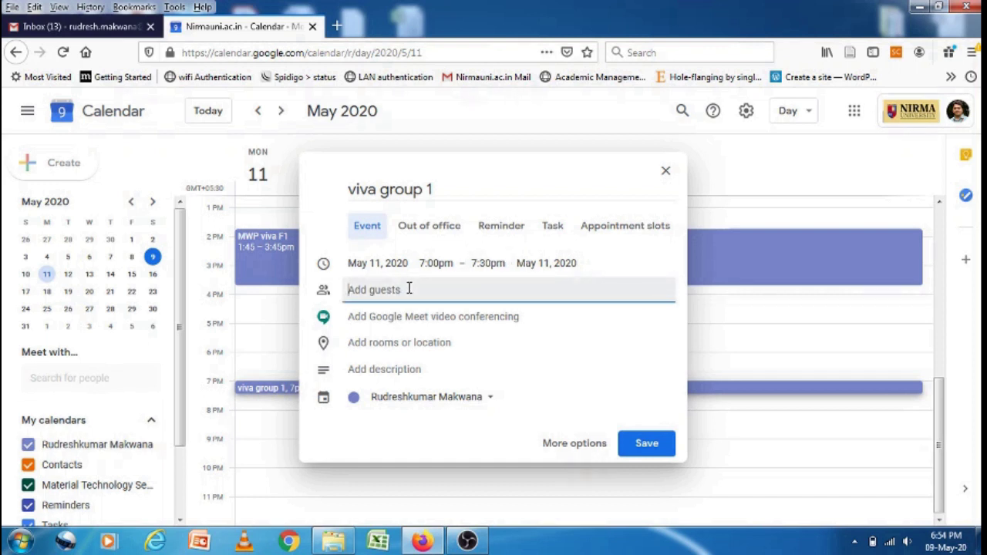
type("r")
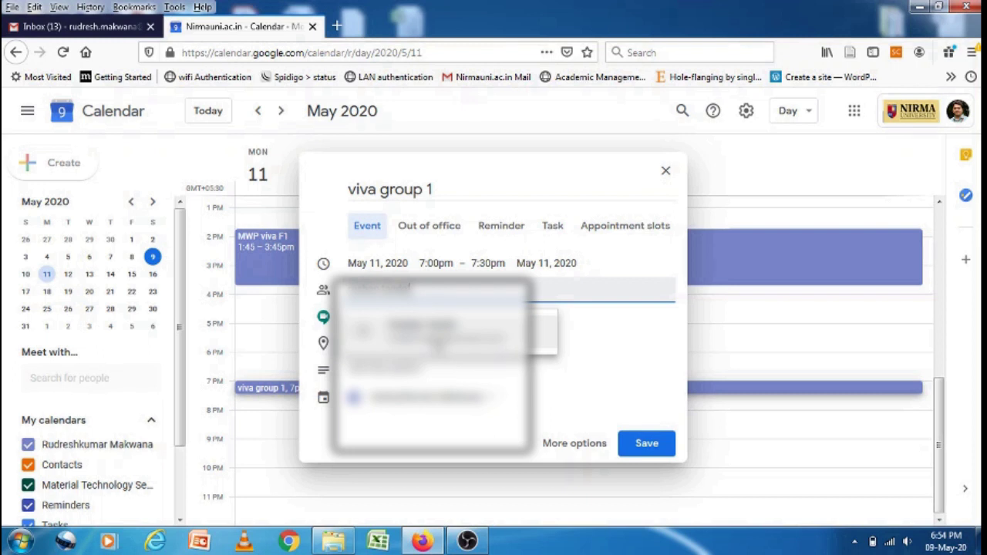
left_click(436, 332)
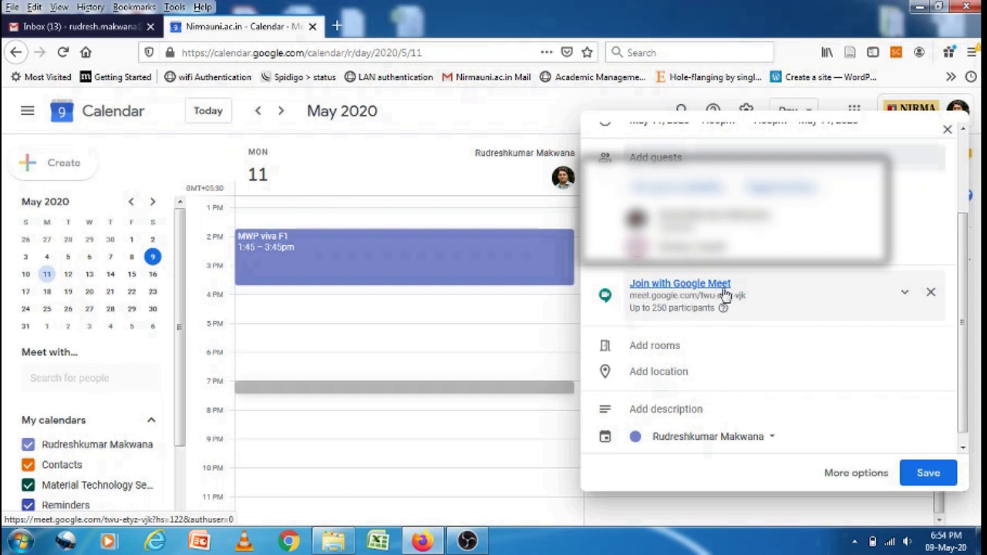
scroll(960, 327, "down", 1)
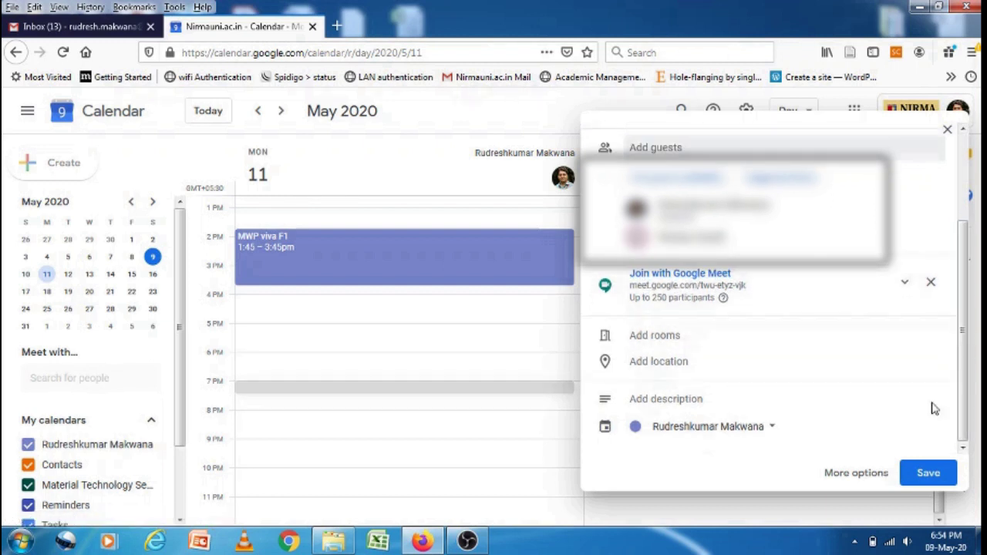
On the full event page, untick 'Invite others' for guests and save viva group 1
left_click(865, 478)
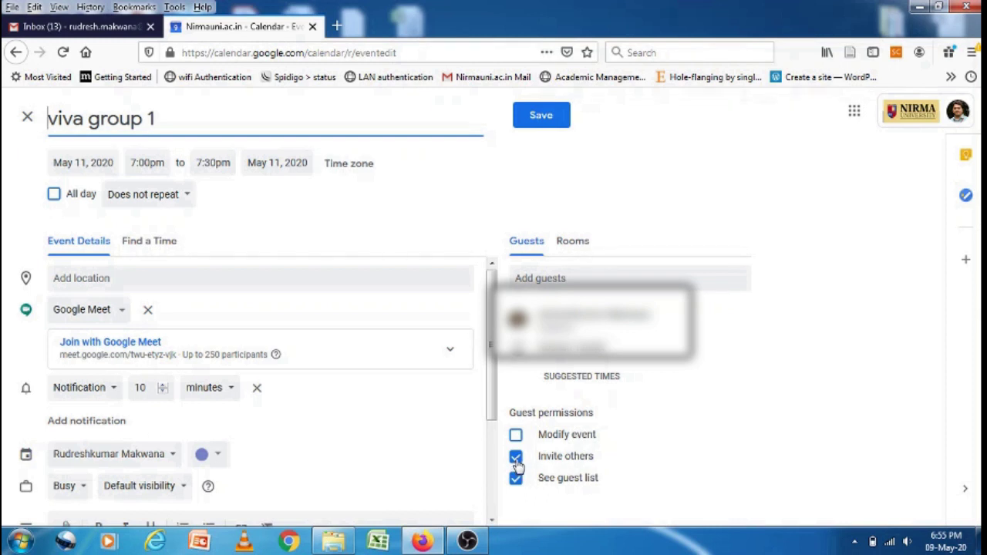
left_click(515, 456)
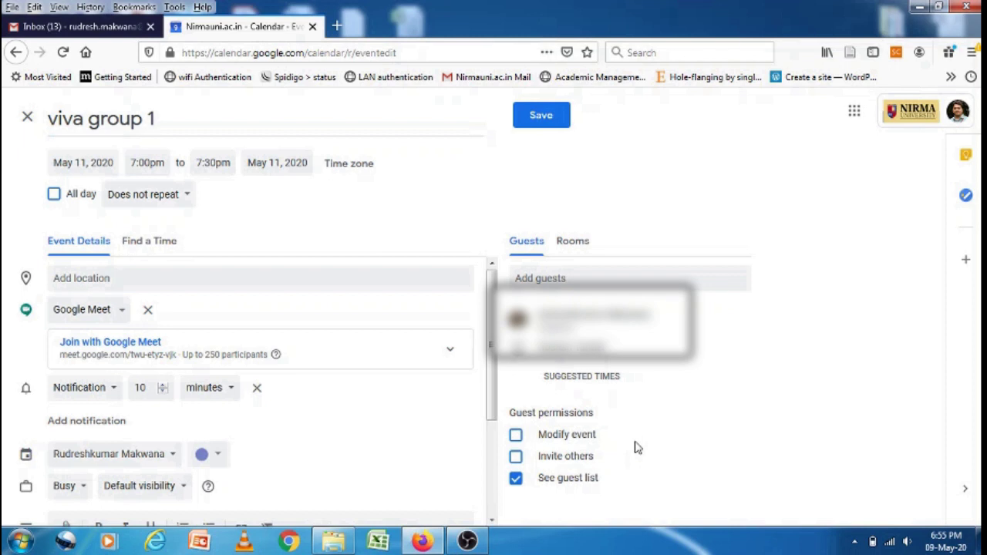
left_click(533, 117)
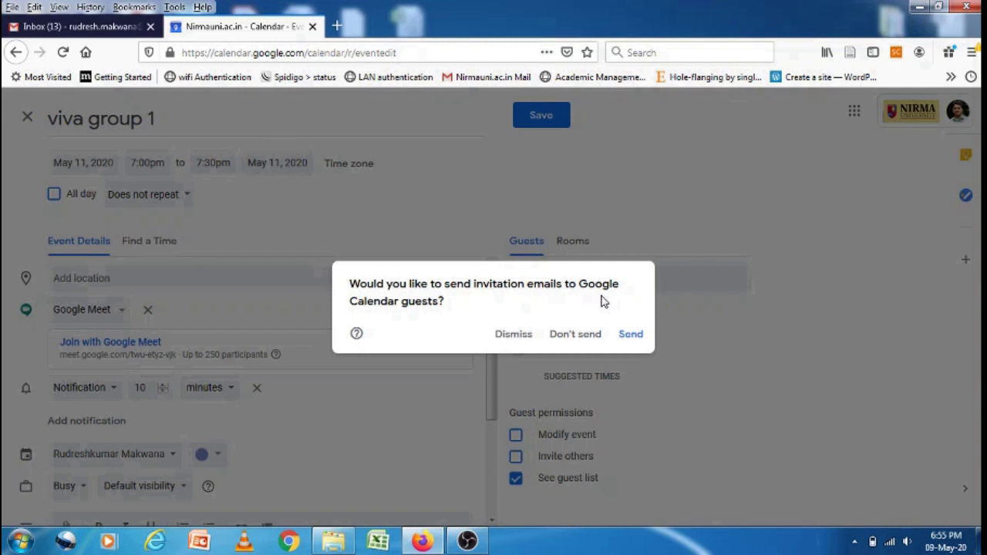
Answer the invitation-email prompt so viva group 1 is saved at 7pm on May 11
left_click(628, 337)
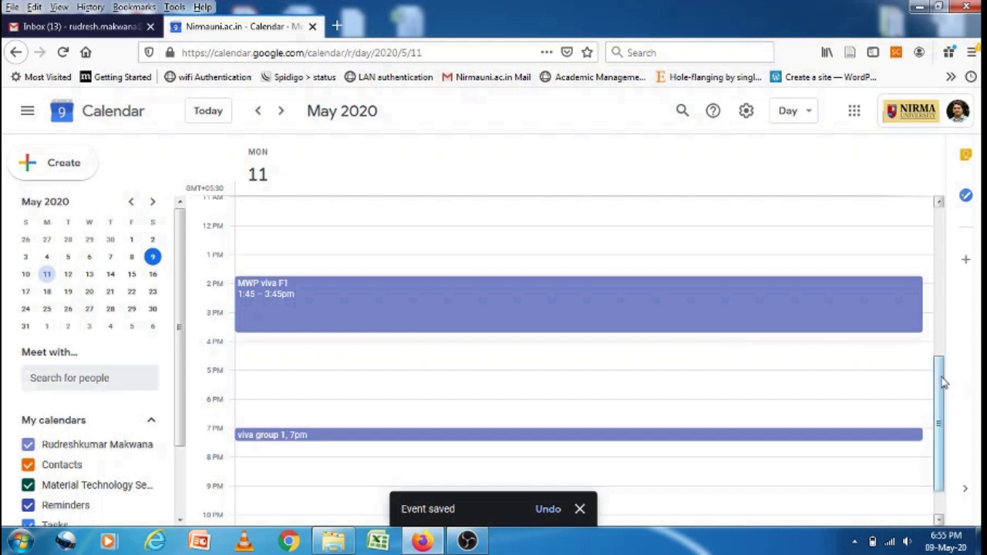
left_click_drag(940, 381, 941, 401)
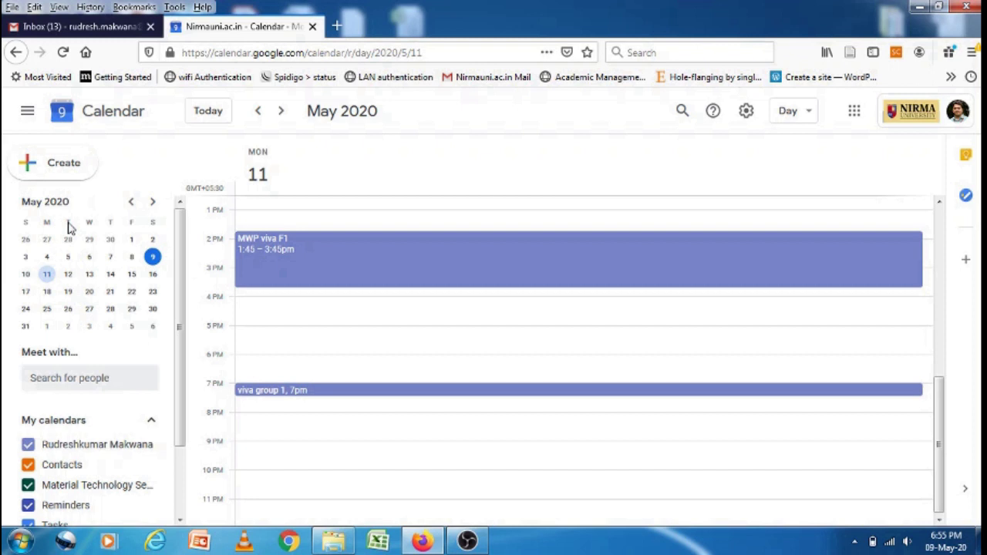
Draft a second event 'viva group 2' on May 11 from 7:30pm to 8:00pm
left_click(48, 277)
left_click(46, 165)
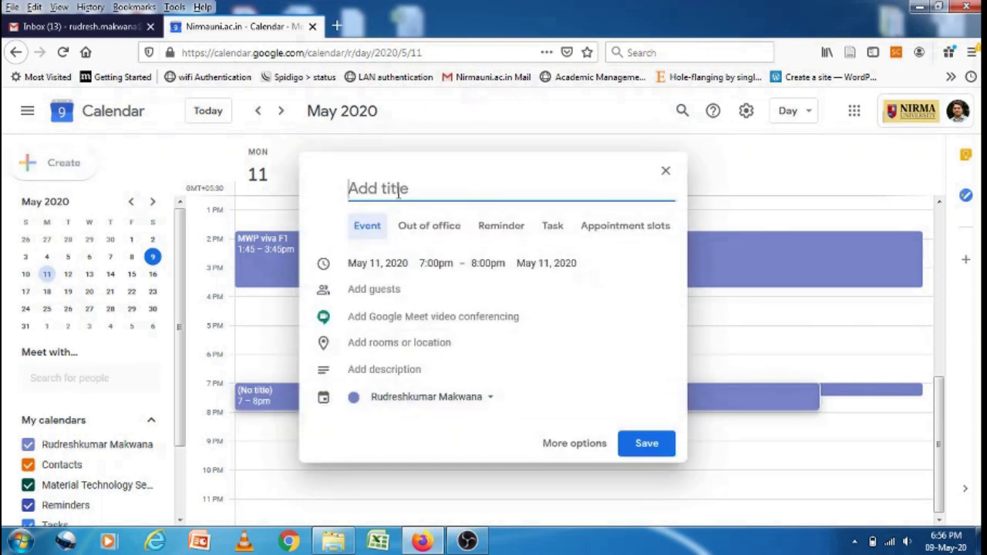
type("viva group")
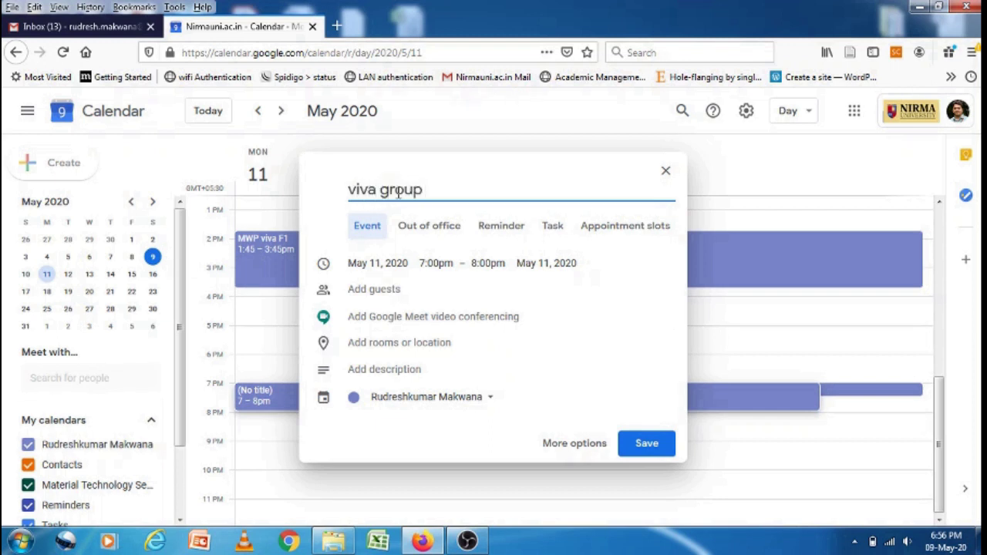
type("2")
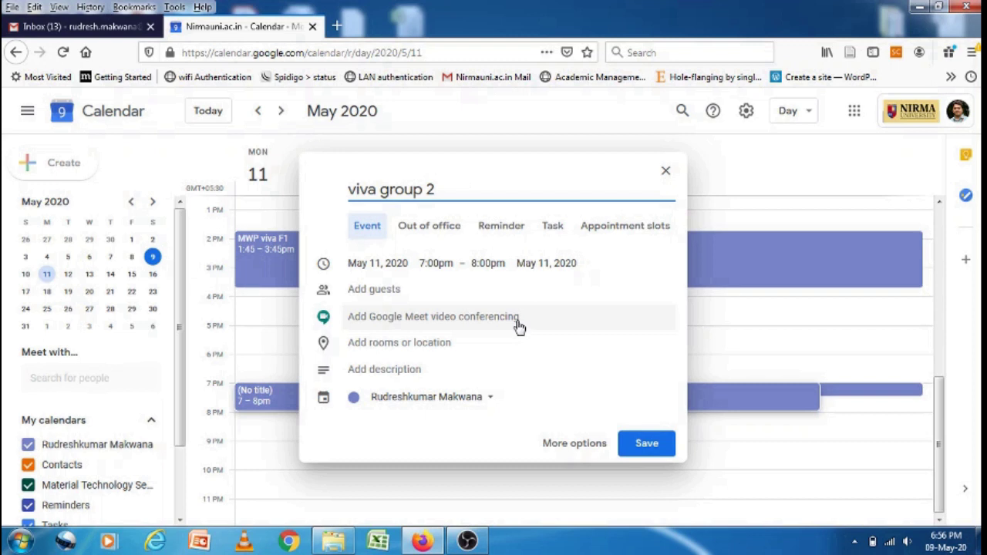
left_click(437, 264)
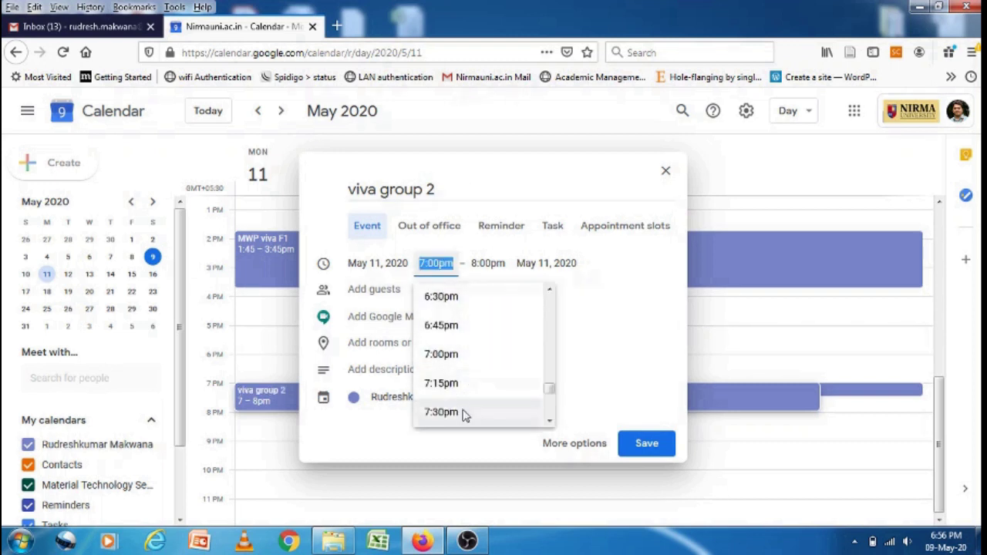
scroll(463, 414, "down", 1)
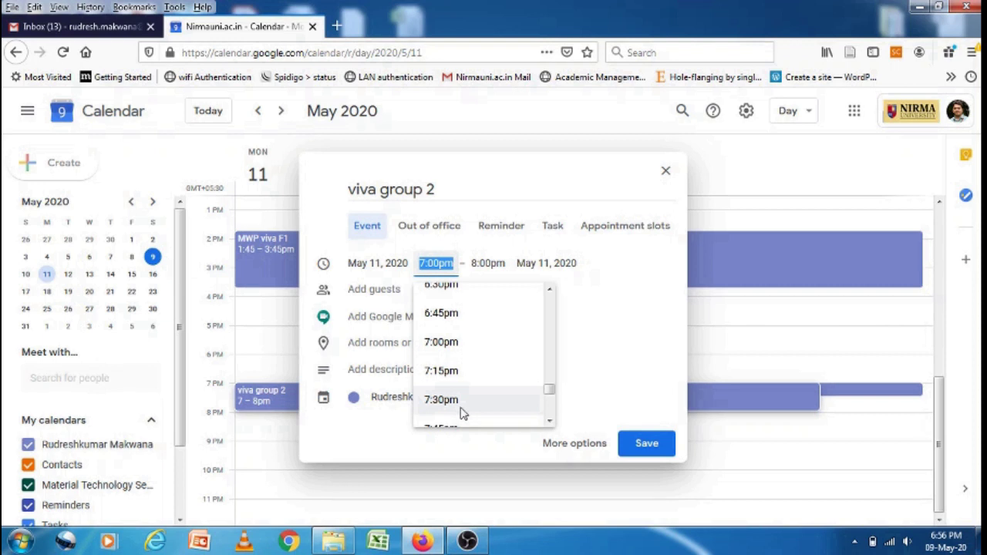
left_click(460, 407)
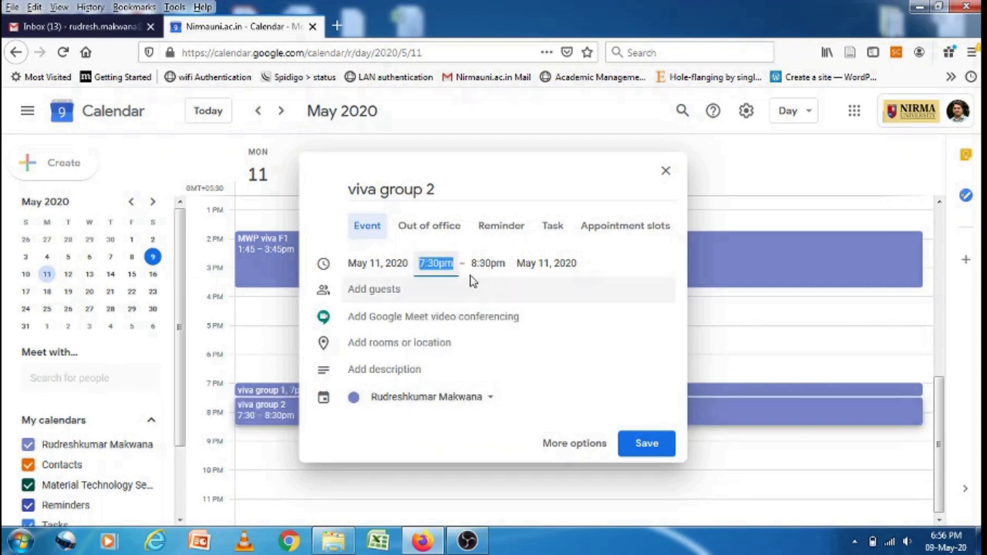
left_click(486, 263)
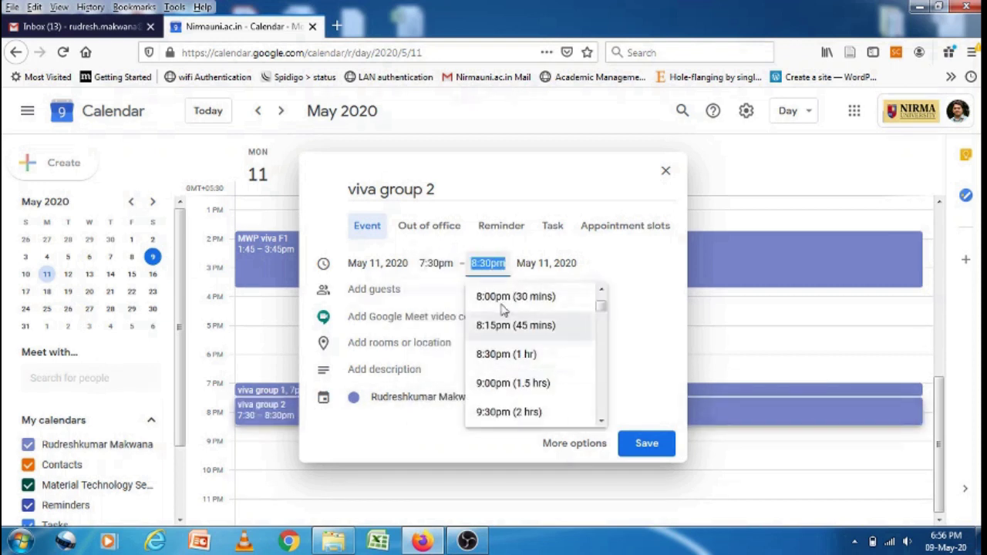
left_click(507, 296)
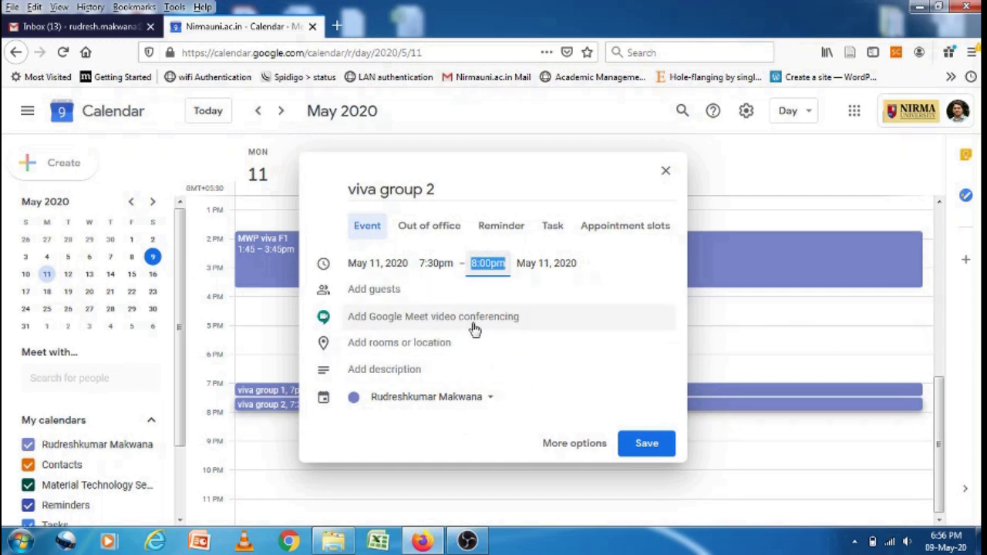
Add a suggested guest to viva group 2, attaching a Google Meet link
left_click(414, 288)
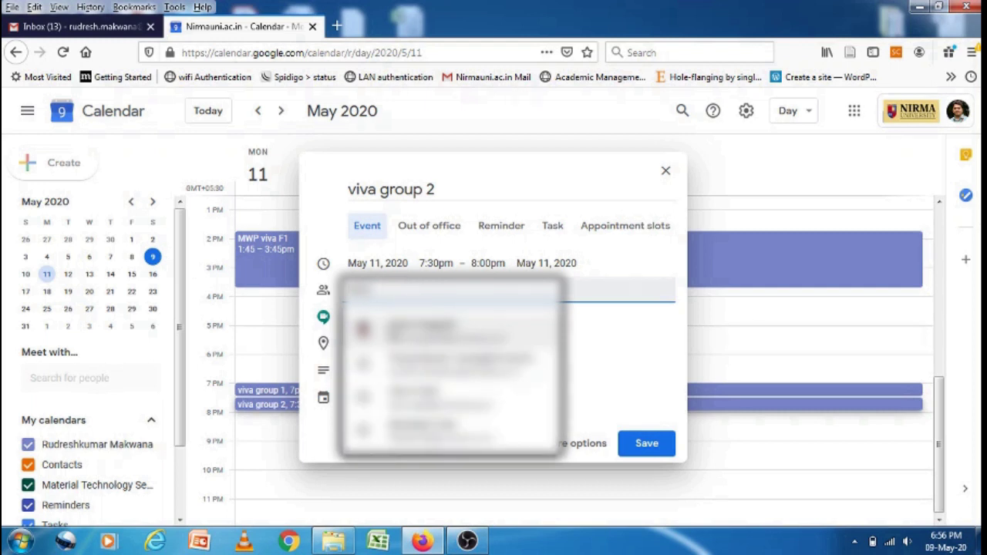
left_click(398, 376)
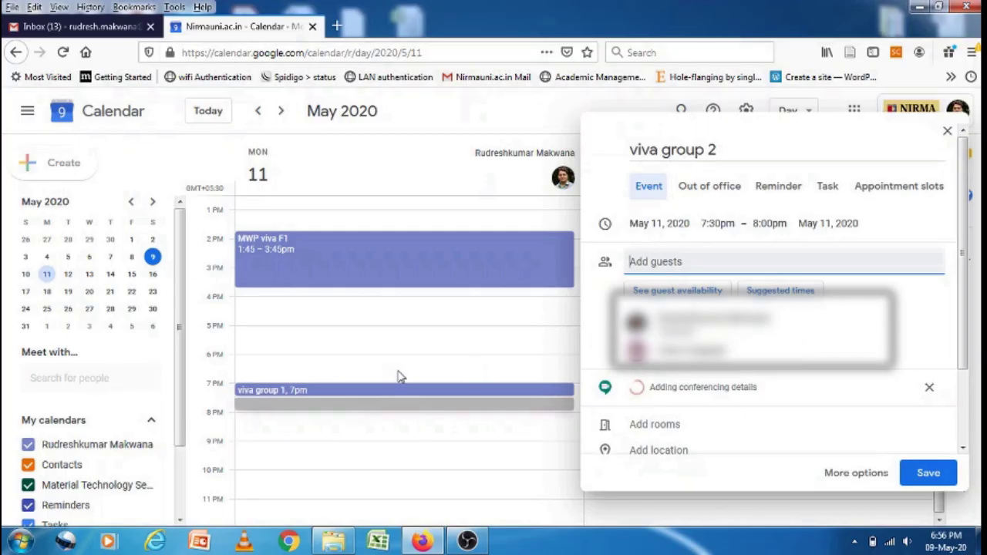
On viva group 2's full event page, untick the guests' 'Invite others' permission
left_click(856, 474)
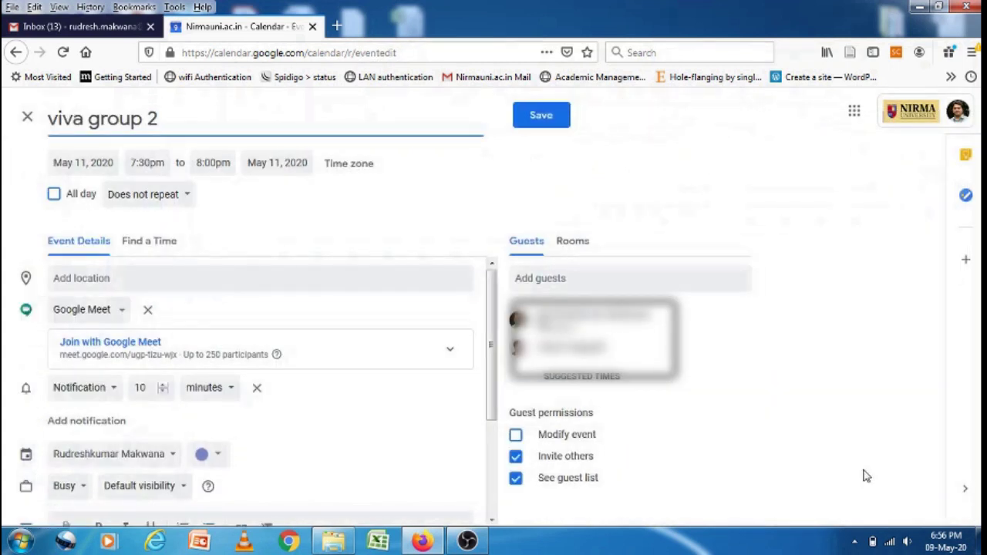
scroll(433, 375, "down", 1)
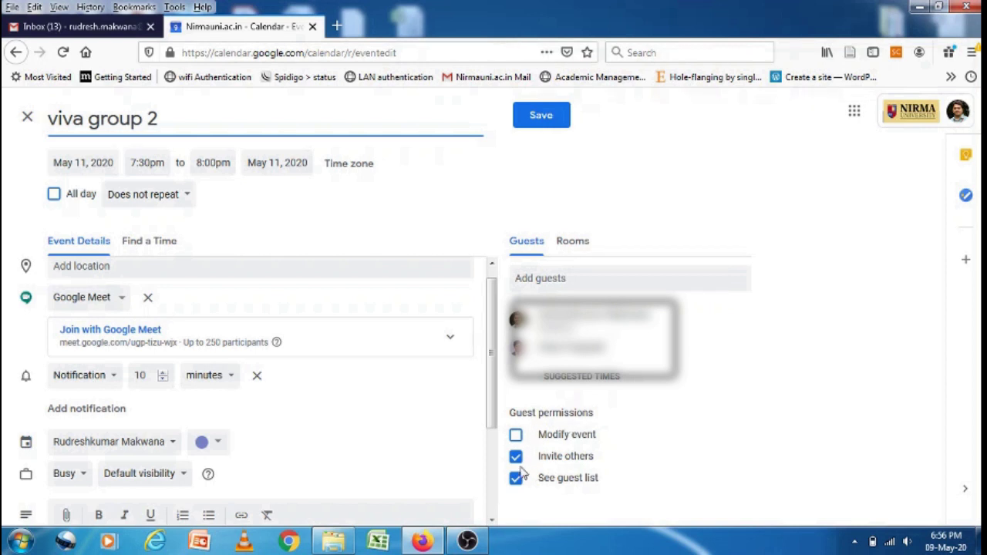
left_click(515, 456)
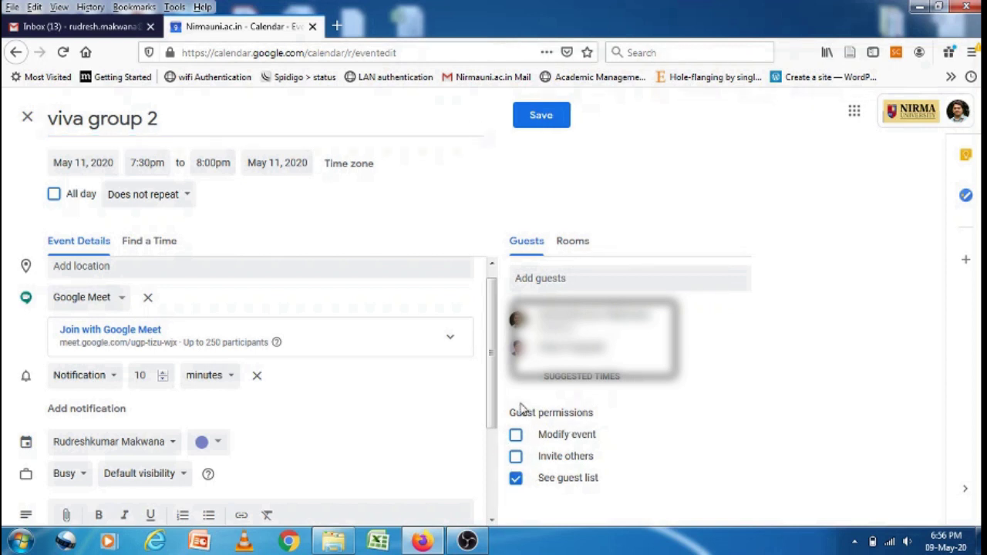
Save viva group 2, send the invitation emails, and view May 11 showing both events
left_click(538, 117)
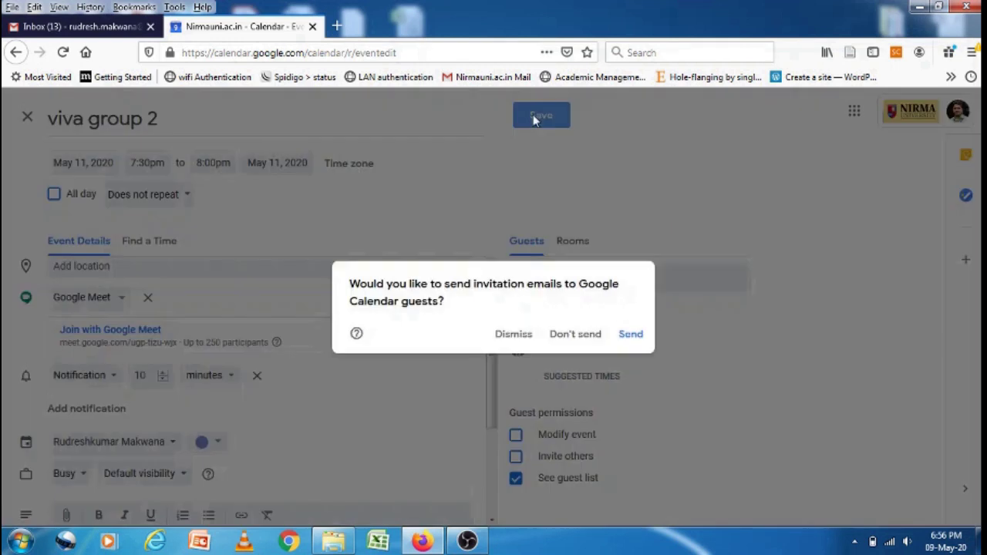
left_click(631, 335)
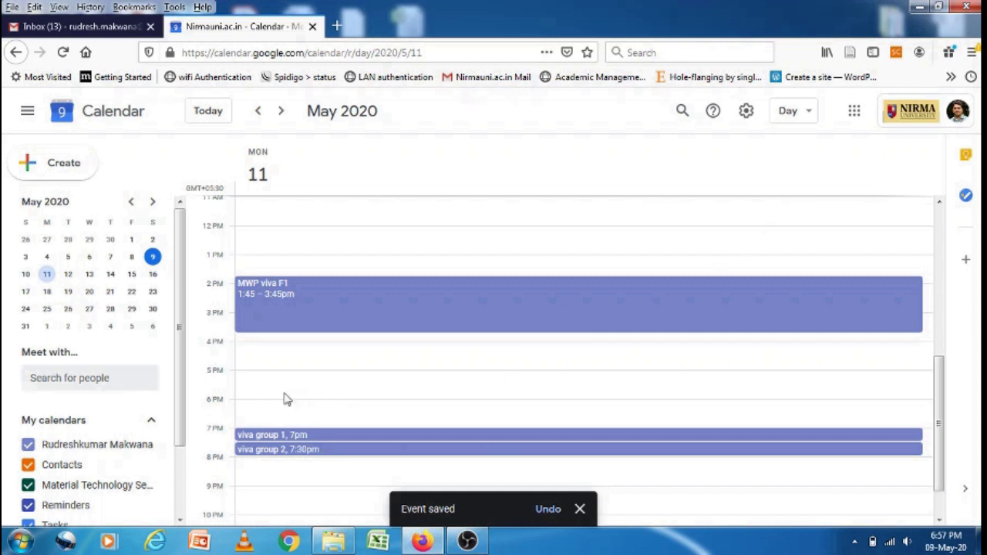
left_click(47, 279)
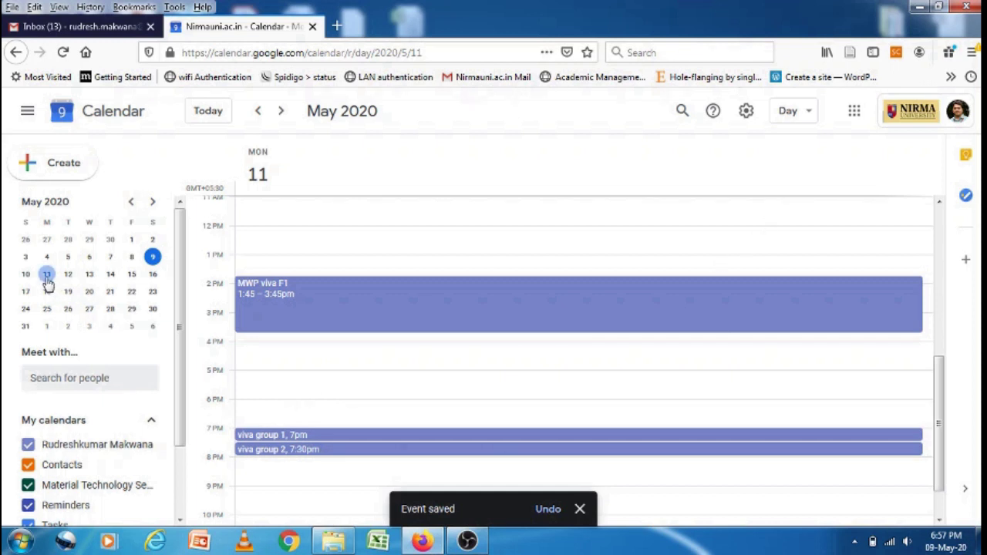